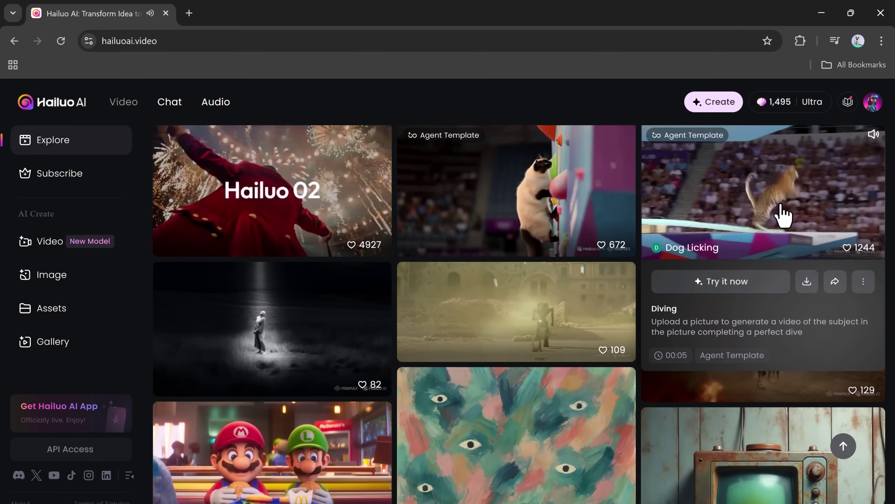
- Scroll through the Explore feed of community video clips
{"action": "scroll", "coordinate": [781, 215], "scroll_direction": "down", "scroll_amount": 5}
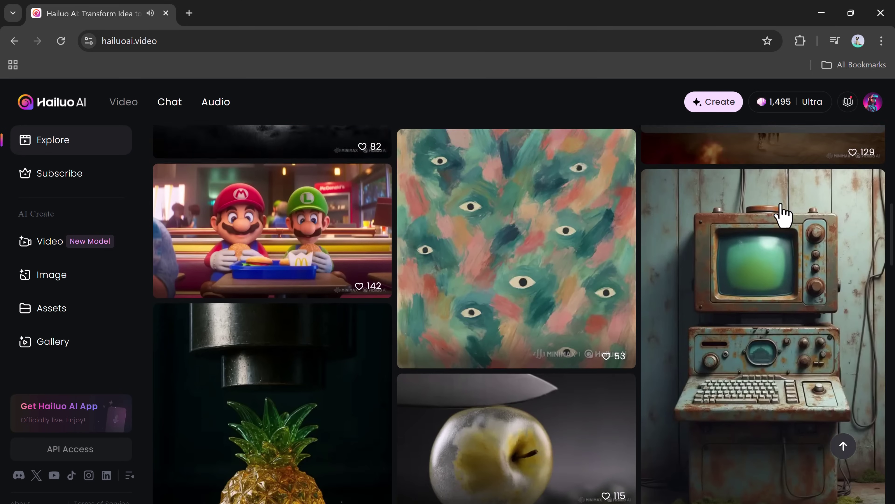
{"action": "scroll", "coordinate": [782, 215], "scroll_direction": "down", "scroll_amount": 15}
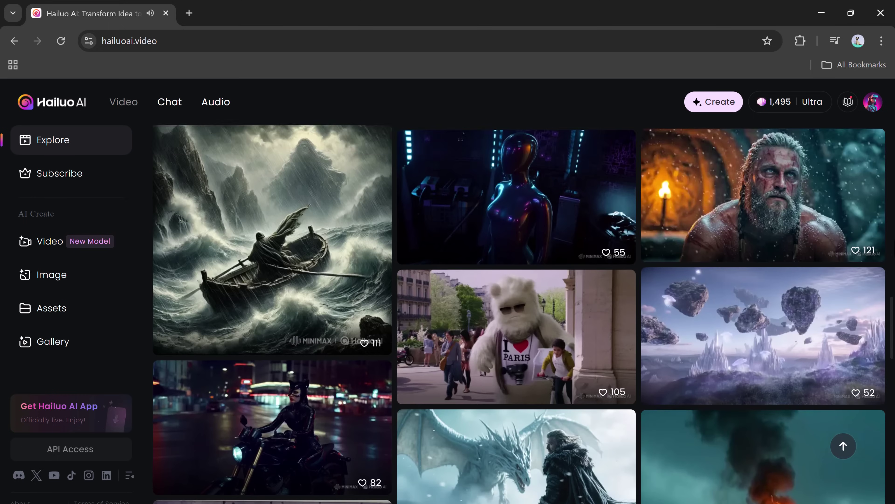
{"action": "scroll", "coordinate": [520, 314], "scroll_direction": "down", "scroll_amount": 12}
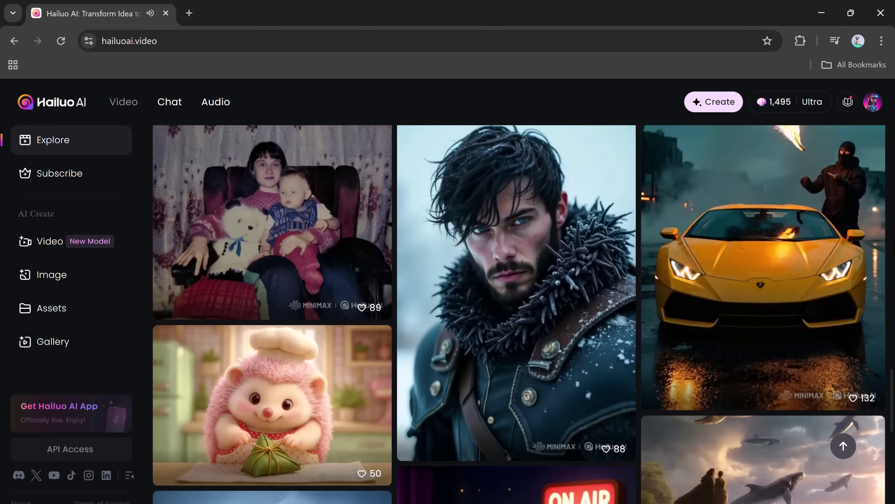
{"action": "scroll", "coordinate": [520, 314], "scroll_direction": "down", "scroll_amount": 7}
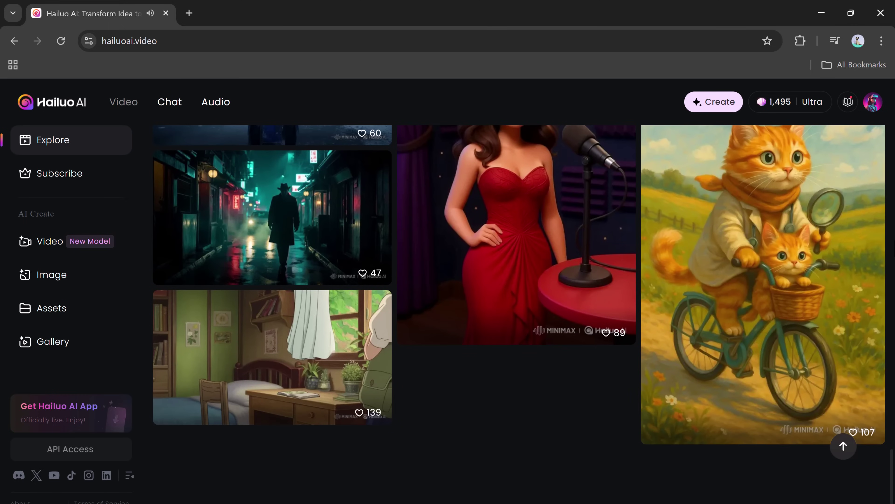
{"action": "scroll", "coordinate": [520, 314], "scroll_direction": "up", "scroll_amount": 20}
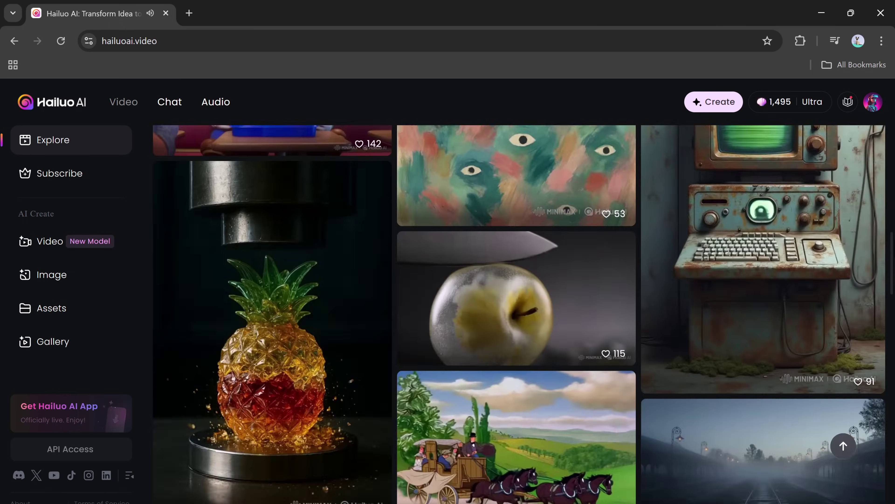
{"action": "scroll", "coordinate": [841, 255], "scroll_direction": "down", "scroll_amount": 4}
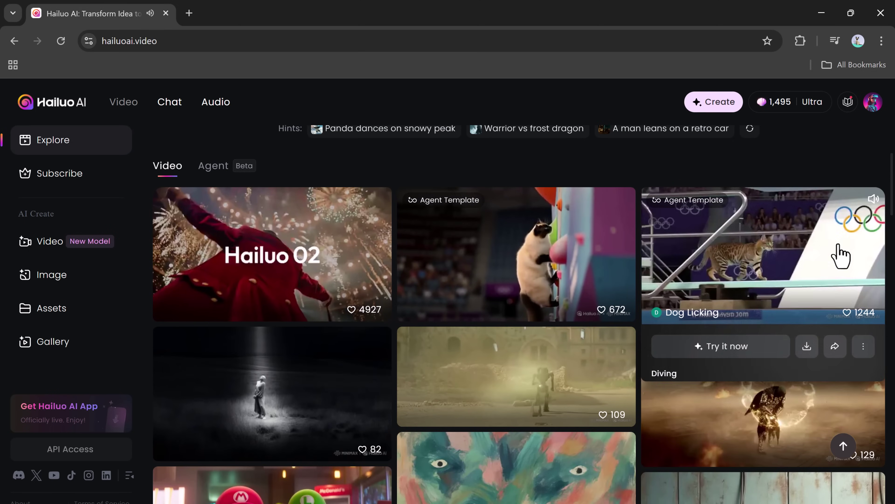
- Open the Diving template, view the Climbing, fire-warrior, Viking and whales videos, then return to Explore
{"action": "left_click", "coordinate": [801, 253]}
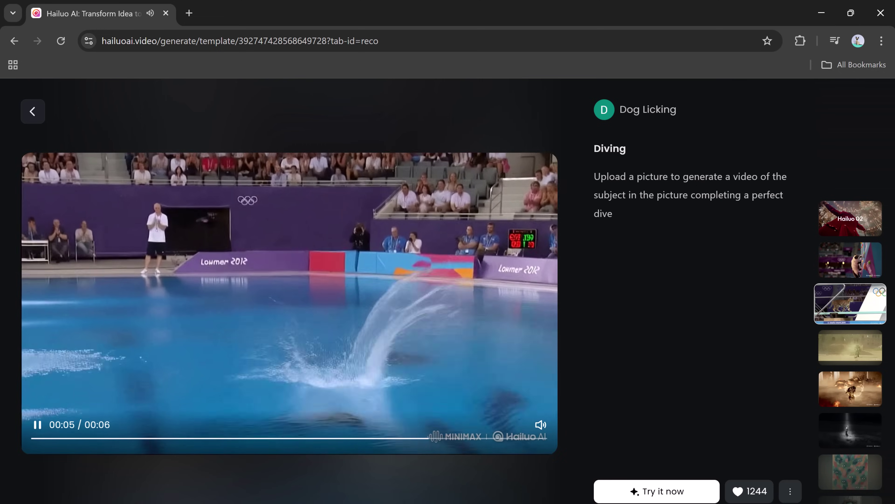
{"action": "left_click", "coordinate": [875, 264]}
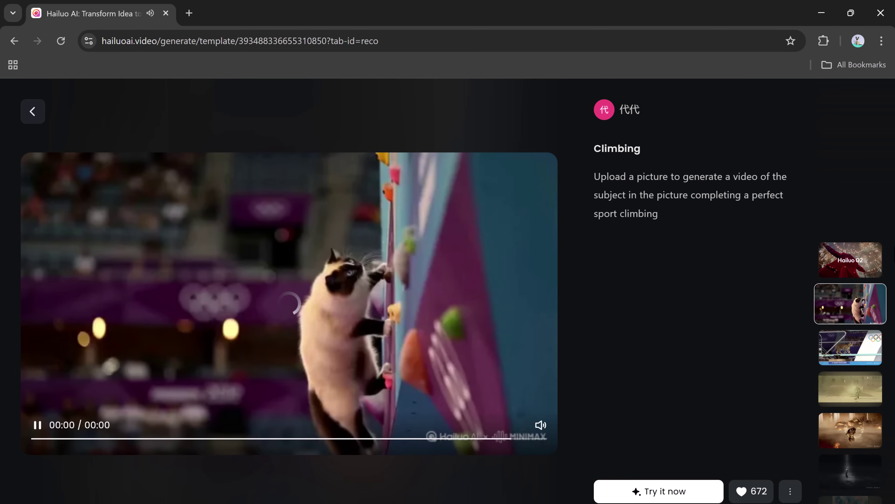
{"action": "left_click", "coordinate": [860, 428]}
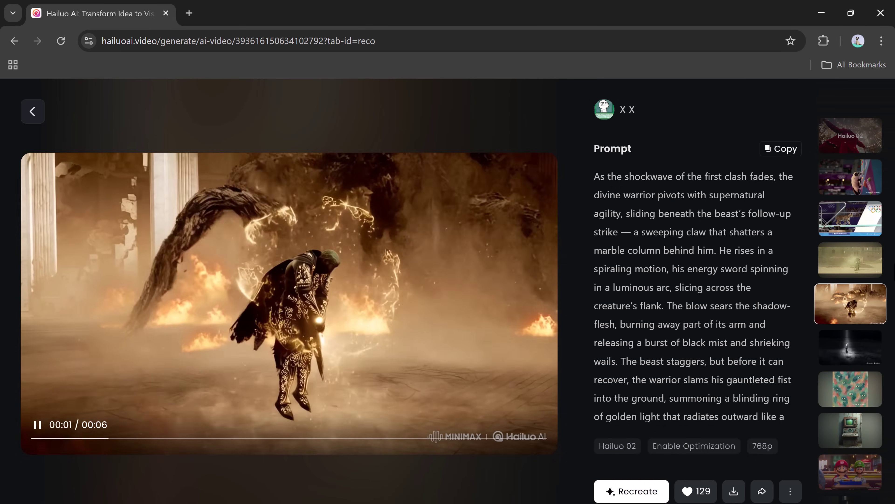
{"action": "scroll", "coordinate": [850, 296], "scroll_direction": "down", "scroll_amount": 8}
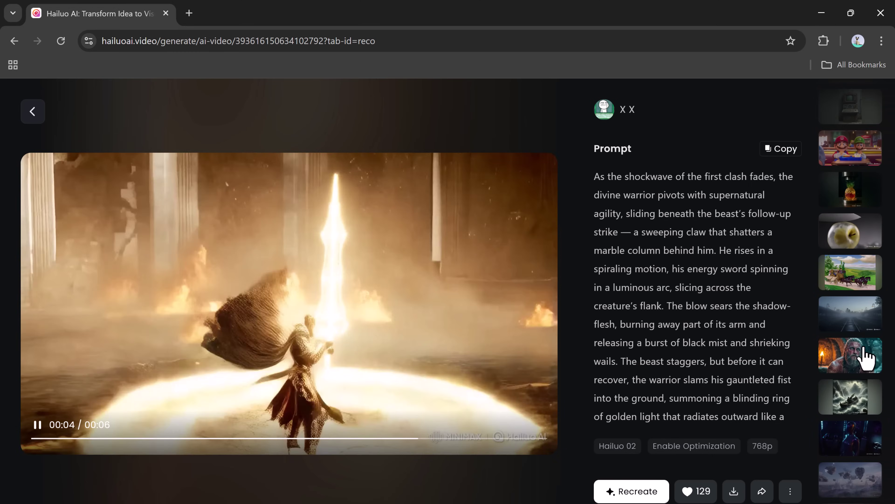
{"action": "left_click", "coordinate": [875, 356]}
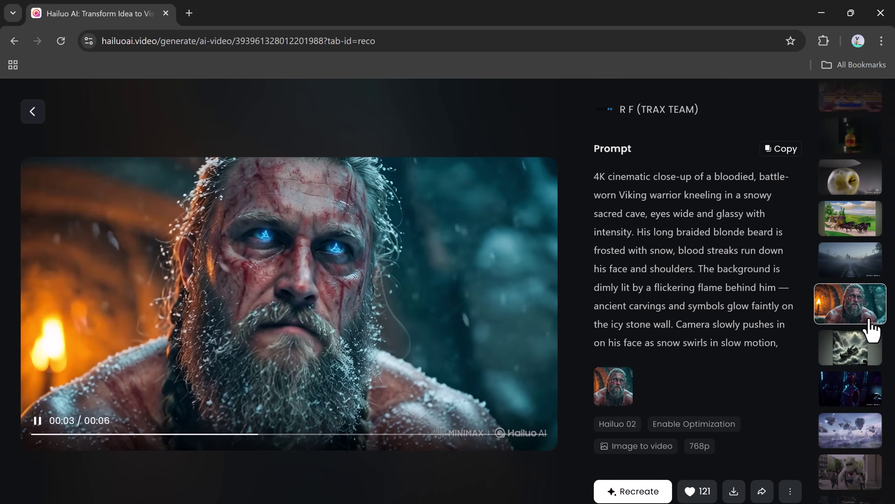
{"action": "scroll", "coordinate": [872, 328], "scroll_direction": "down", "scroll_amount": 4}
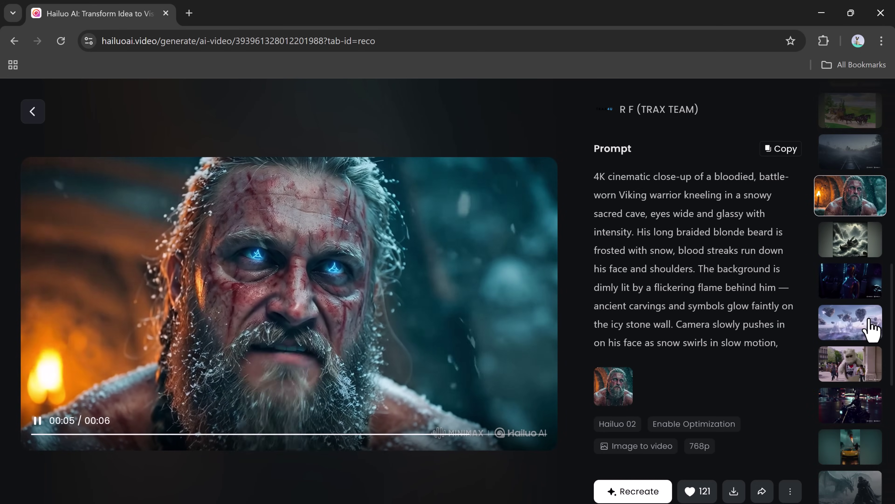
{"action": "scroll", "coordinate": [873, 331], "scroll_direction": "down", "scroll_amount": 7}
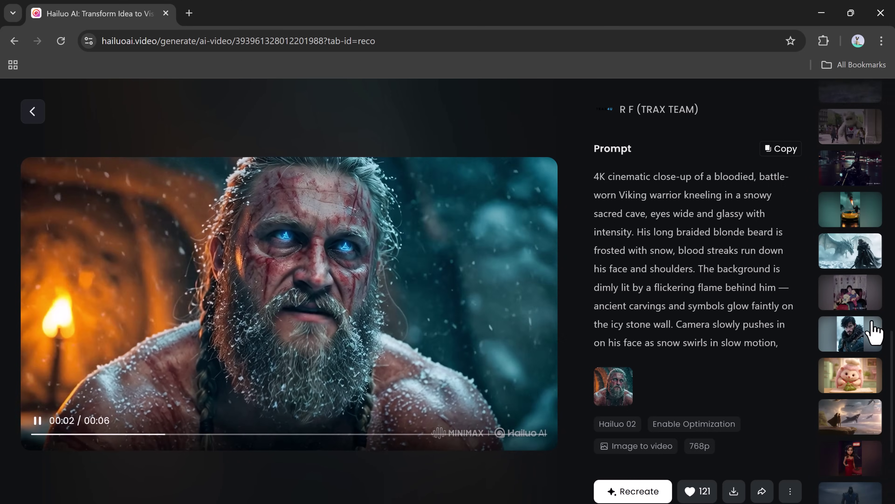
{"action": "left_click", "coordinate": [873, 329]}
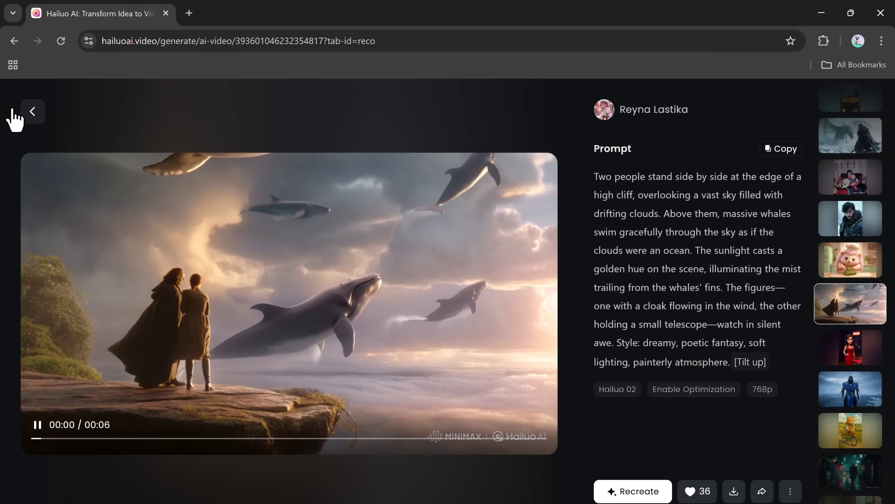
{"action": "left_click", "coordinate": [27, 112]}
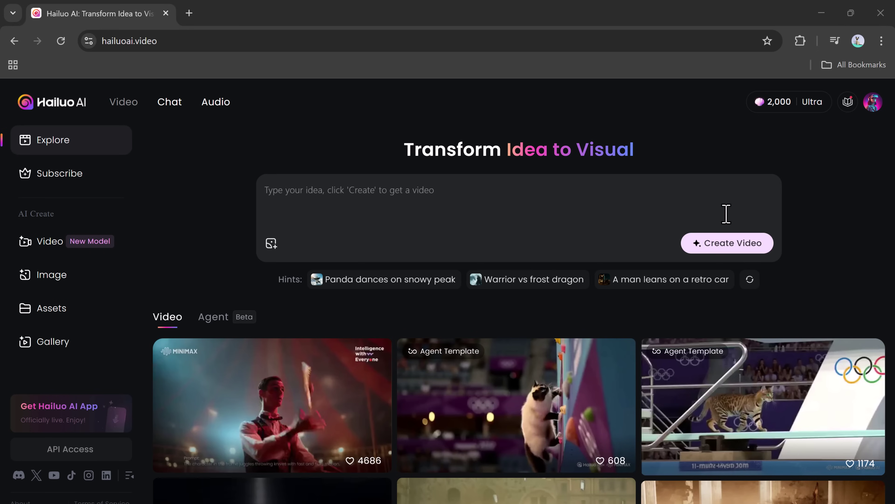
- Open the video creation page and pull up the model list, keeping Hailuo 02
{"action": "left_click", "coordinate": [726, 214]}
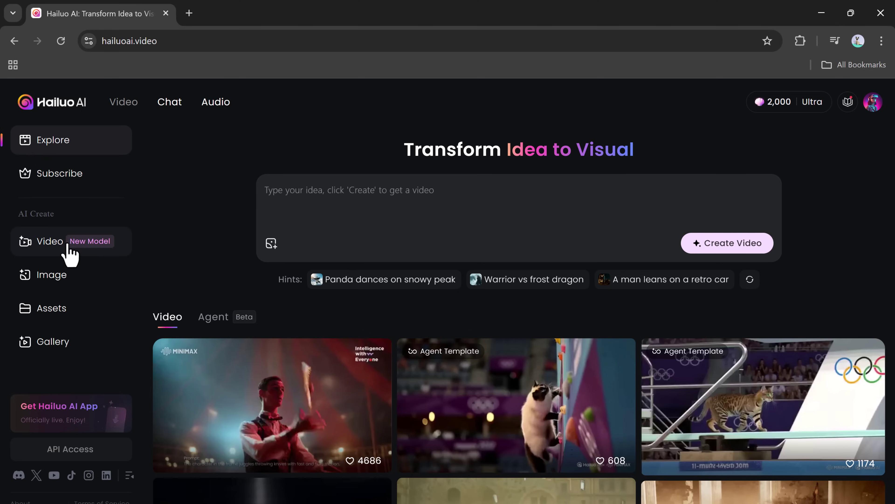
{"action": "left_click", "coordinate": [71, 254]}
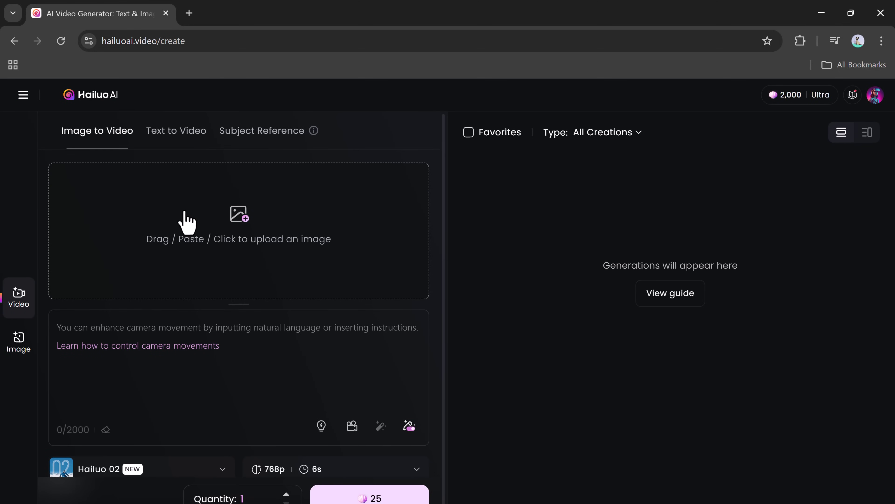
{"action": "scroll", "coordinate": [188, 226], "scroll_direction": "down", "scroll_amount": 1}
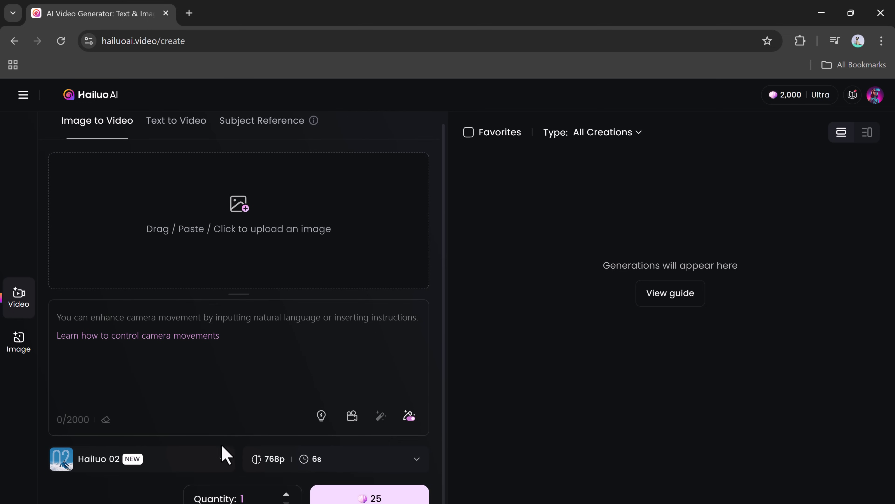
{"action": "left_click", "coordinate": [222, 460]}
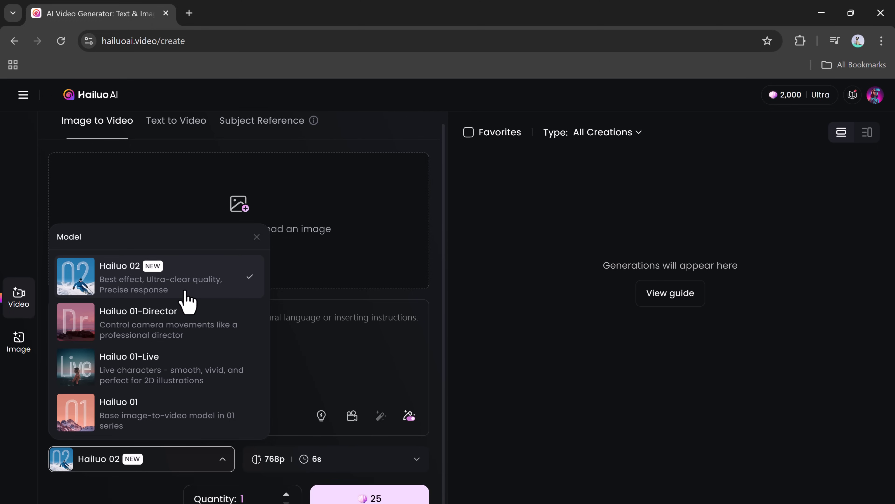
- Upload the 785 photo as the starting image and paste the queen battlefield prompt
{"action": "left_click", "coordinate": [187, 298]}
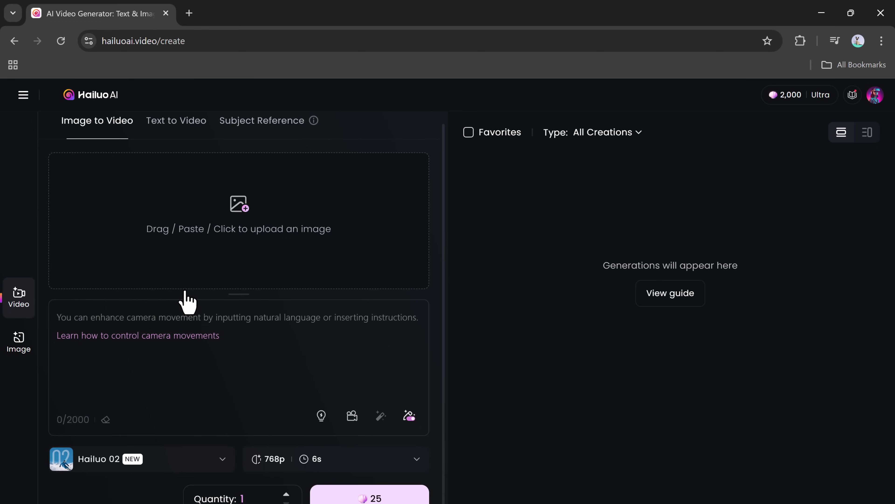
{"action": "key", "text": "super+shift+s"}
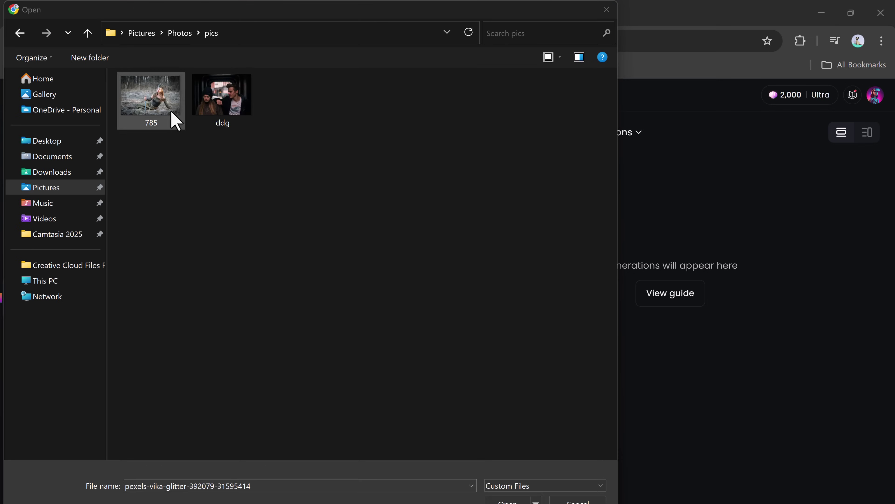
{"action": "double_click", "coordinate": [172, 120]}
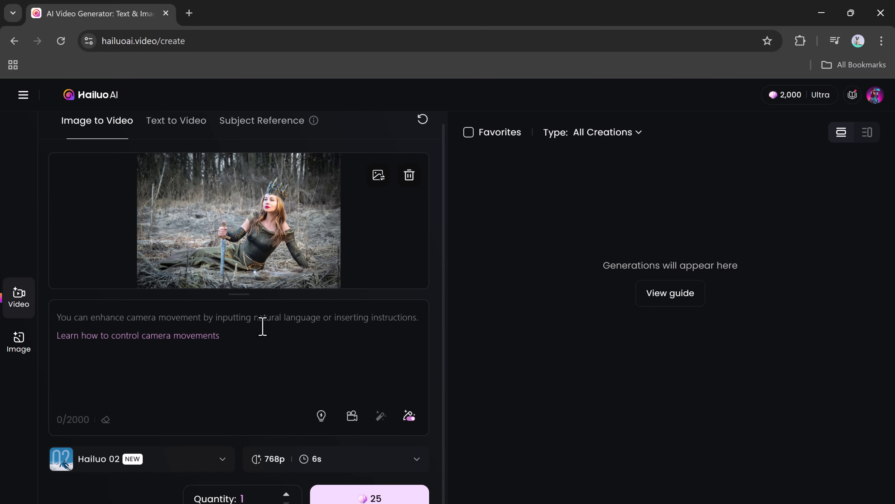
{"action": "left_click", "coordinate": [254, 328]}
{"action": "type", "text": "A queen rises from the battlefield, gripping her sword, bloodied but unbroken"}
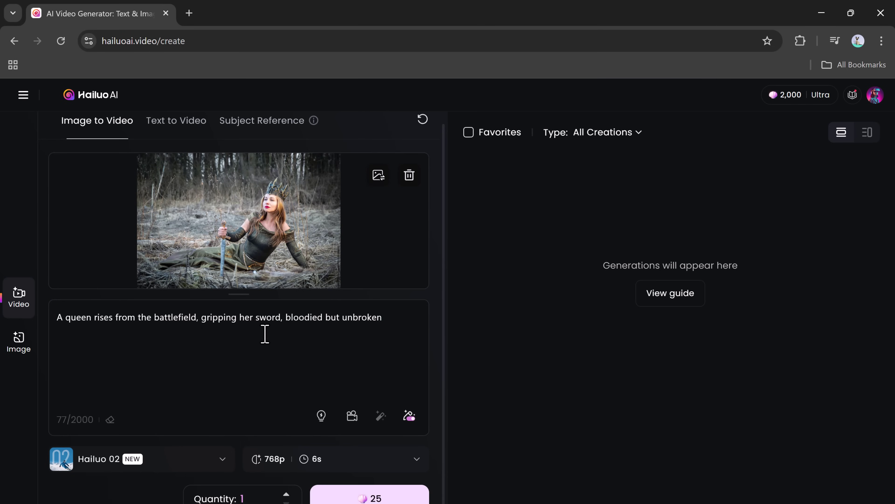
- Browse the Preset Library of prompt presets
{"action": "left_click", "coordinate": [322, 416]}
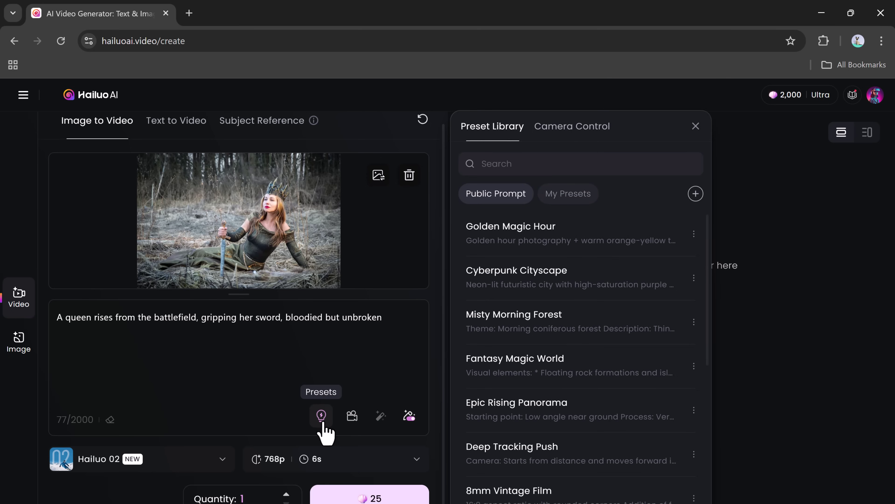
{"action": "scroll", "coordinate": [552, 279], "scroll_direction": "down", "scroll_amount": 3}
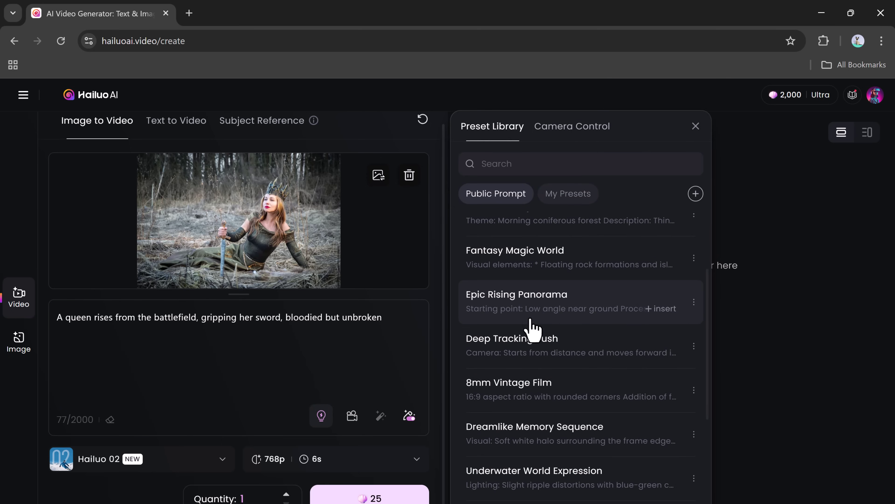
{"action": "scroll", "coordinate": [560, 337], "scroll_direction": "down", "scroll_amount": 4}
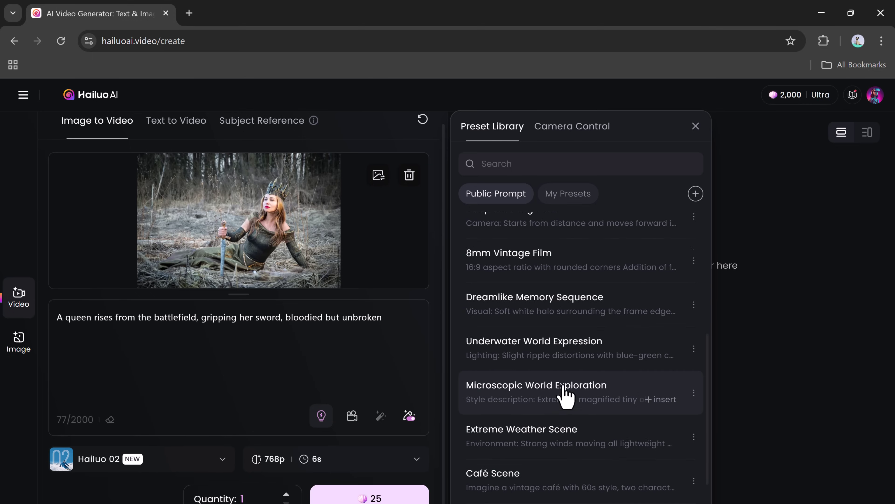
{"action": "scroll", "coordinate": [564, 388], "scroll_direction": "down", "scroll_amount": 2}
- Browse the Cinematic shots and Free selection camera moves, ending back on Cinematic shots
{"action": "left_click", "coordinate": [565, 131]}
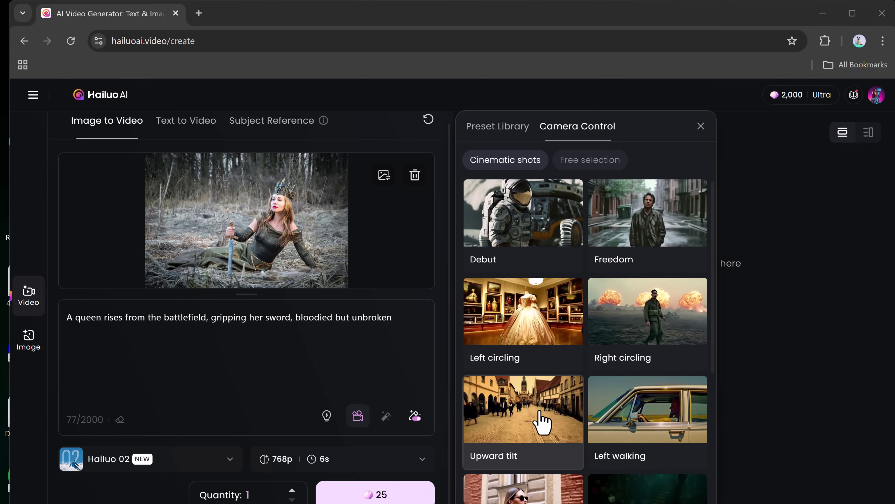
{"action": "scroll", "coordinate": [544, 419], "scroll_direction": "down", "scroll_amount": 5}
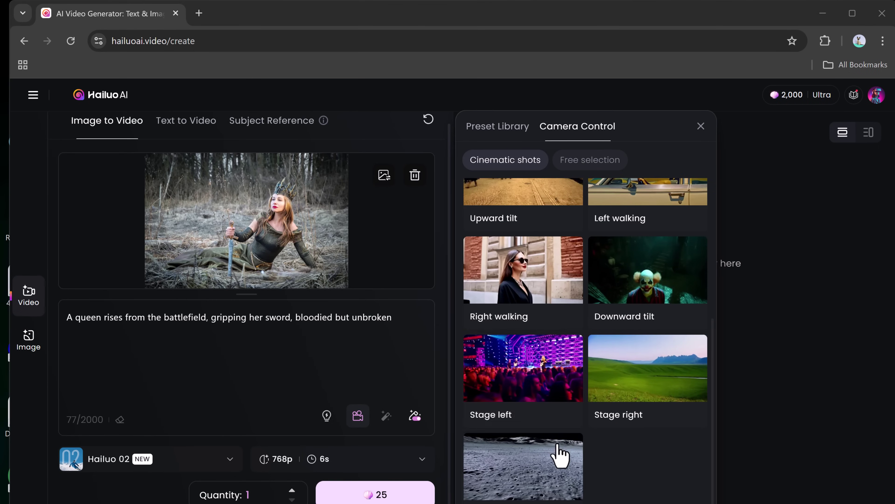
{"action": "left_click", "coordinate": [596, 161]}
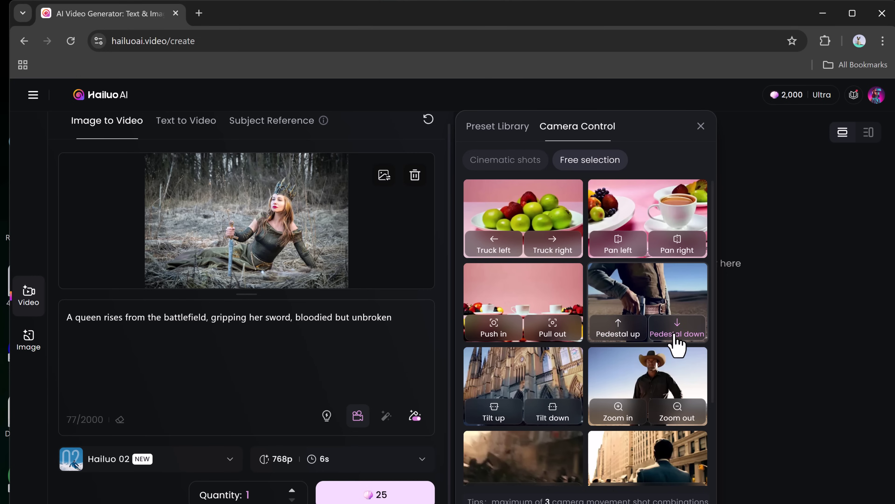
{"action": "scroll", "coordinate": [669, 344], "scroll_direction": "down", "scroll_amount": 3}
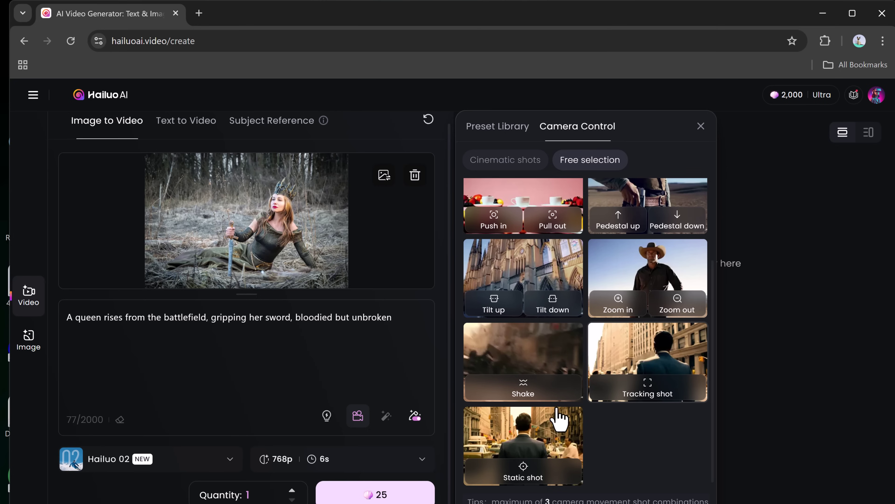
{"action": "scroll", "coordinate": [516, 180], "scroll_direction": "up", "scroll_amount": 3}
{"action": "left_click", "coordinate": [510, 164]}
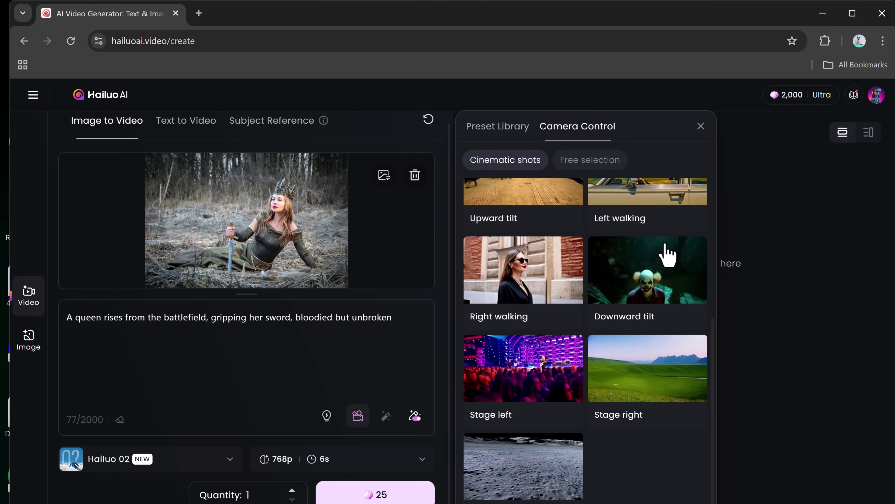
{"action": "scroll", "coordinate": [670, 261], "scroll_direction": "up", "scroll_amount": 5}
- Add the Right circling camera tag [Truck right,Pan left,Tracking shot] to the prompt
{"action": "left_click", "coordinate": [644, 335]}
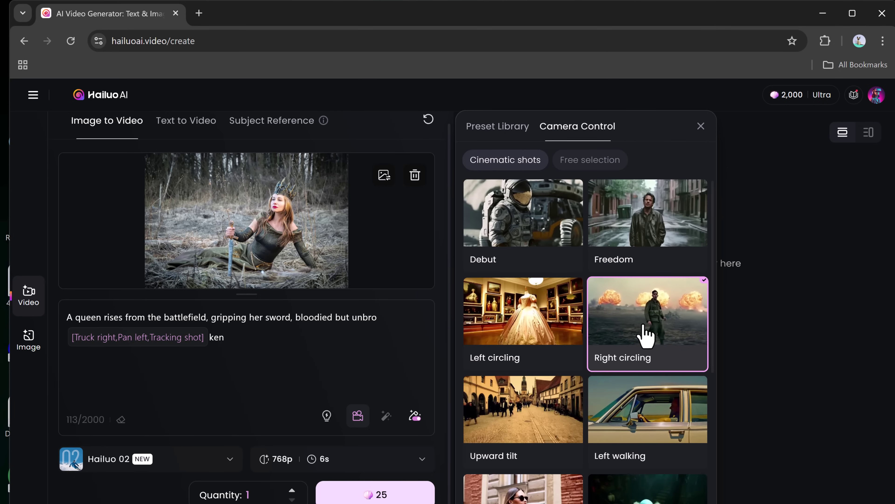
{"action": "left_click", "coordinate": [701, 126]}
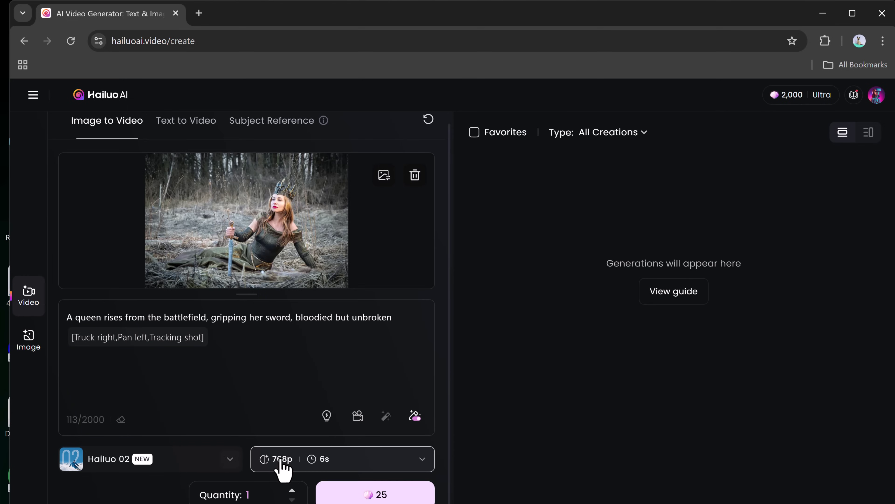
{"action": "left_click", "coordinate": [368, 466]}
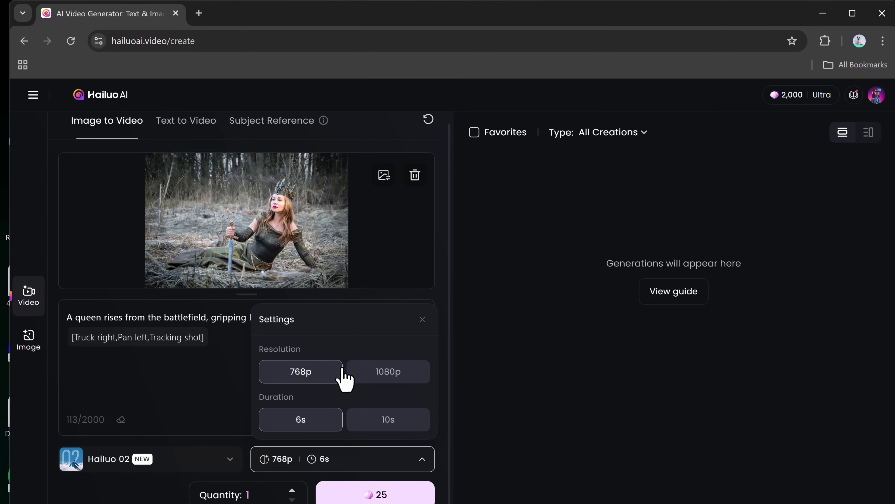
- Set resolution to 1080p and generate the 6-second queen video for 80 credits
{"action": "left_click", "coordinate": [376, 373]}
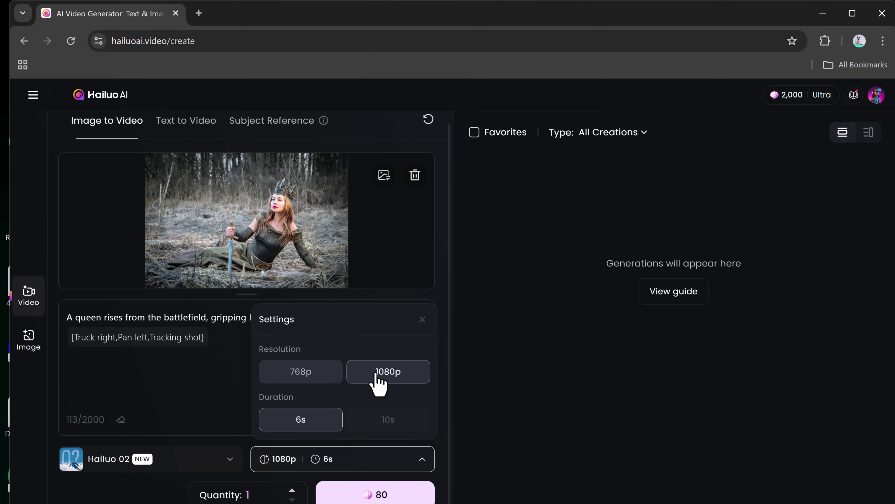
{"action": "left_click", "coordinate": [320, 381]}
{"action": "left_click", "coordinate": [359, 375]}
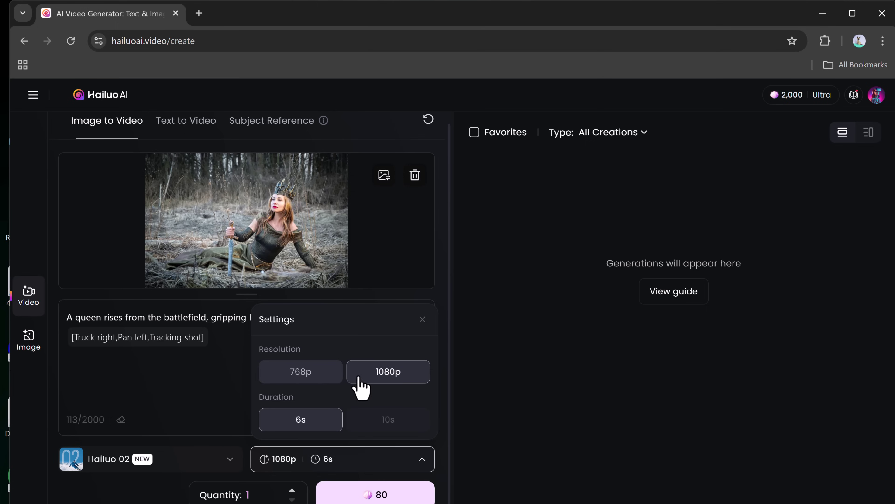
{"action": "left_click", "coordinate": [230, 396]}
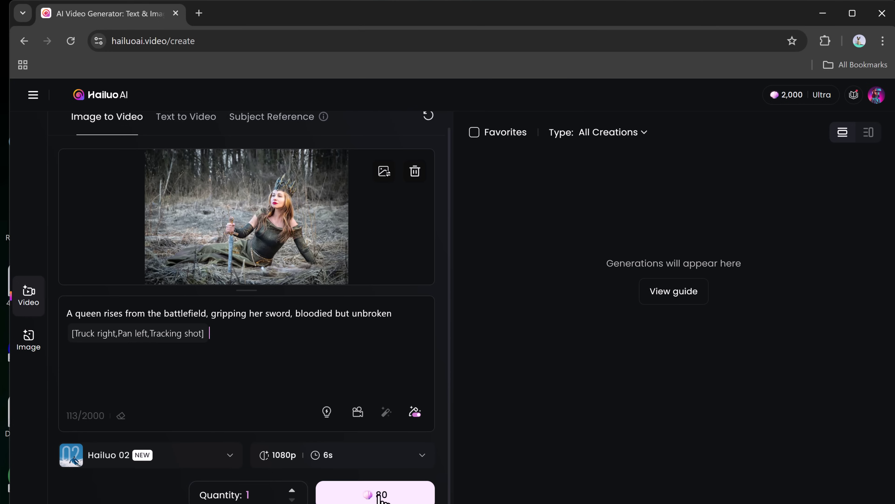
{"action": "left_click", "coordinate": [405, 500]}
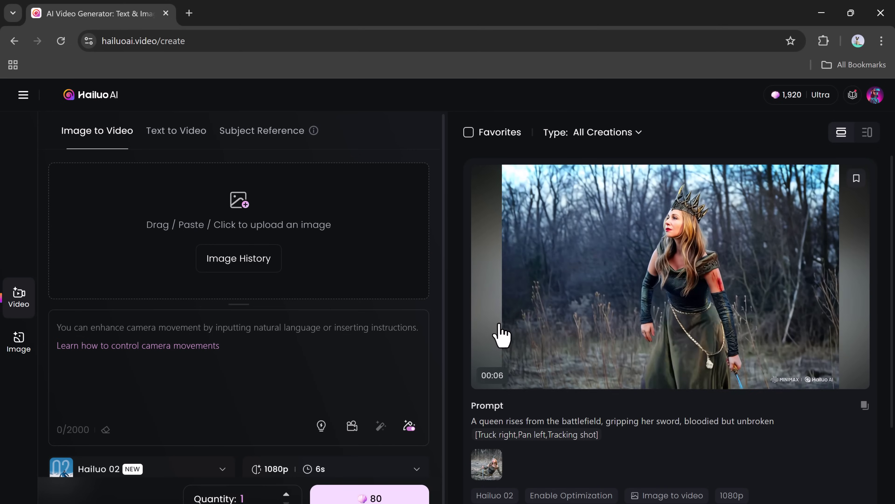
- Upload the photo of the two women and paste the French poet prompt
{"action": "left_click", "coordinate": [250, 222]}
{"action": "double_click", "coordinate": [294, 135]}
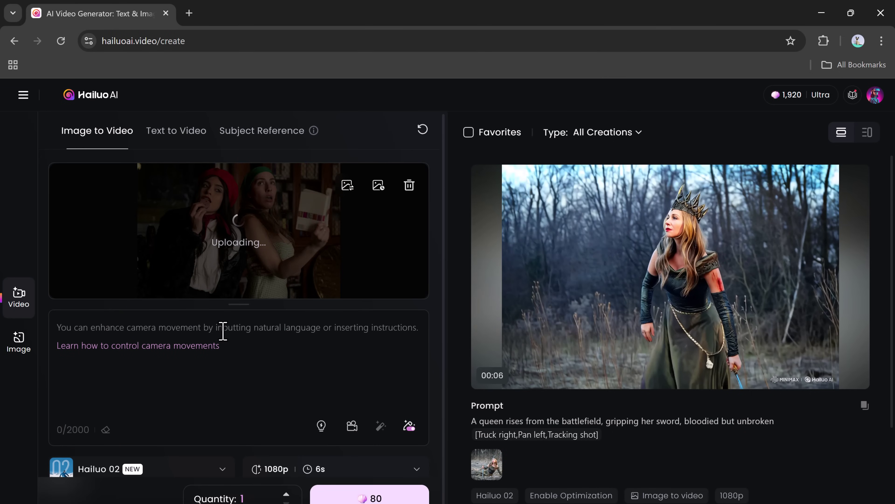
{"action": "type", "text": "A confident French poet flirts with a mysterious artist who hides cryptic messages in the books she reads. As they banter, chocolate crumbs fall like clues."}
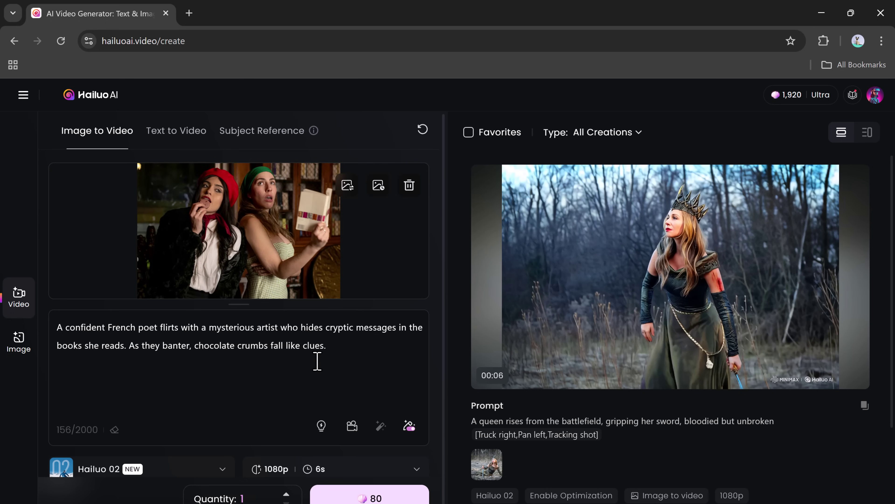
- Add the Debut camera move [Truck left,Push in,Pan right] and generate the bookshop video
{"action": "left_click", "coordinate": [352, 426]}
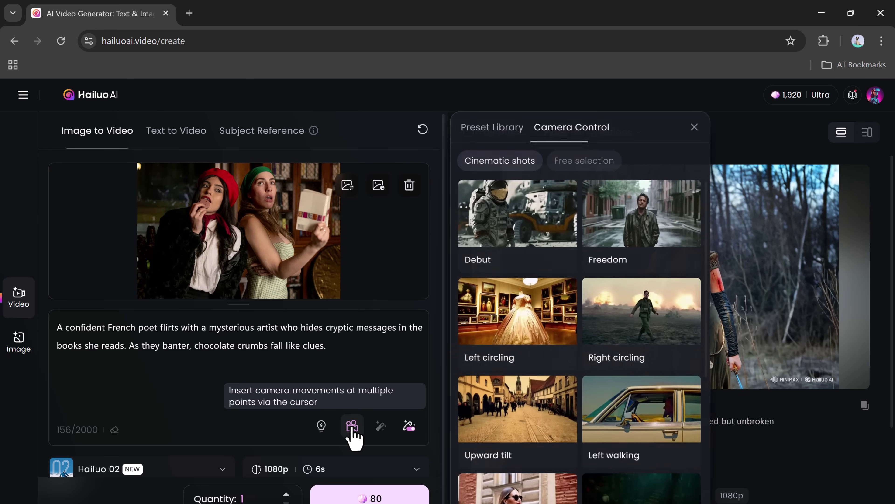
{"action": "left_click", "coordinate": [482, 243]}
{"action": "left_click", "coordinate": [234, 379]}
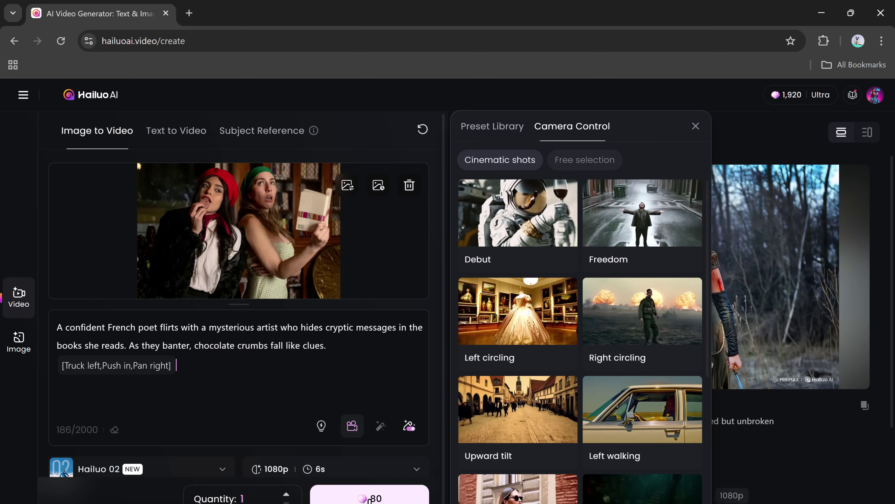
{"action": "left_click", "coordinate": [370, 497]}
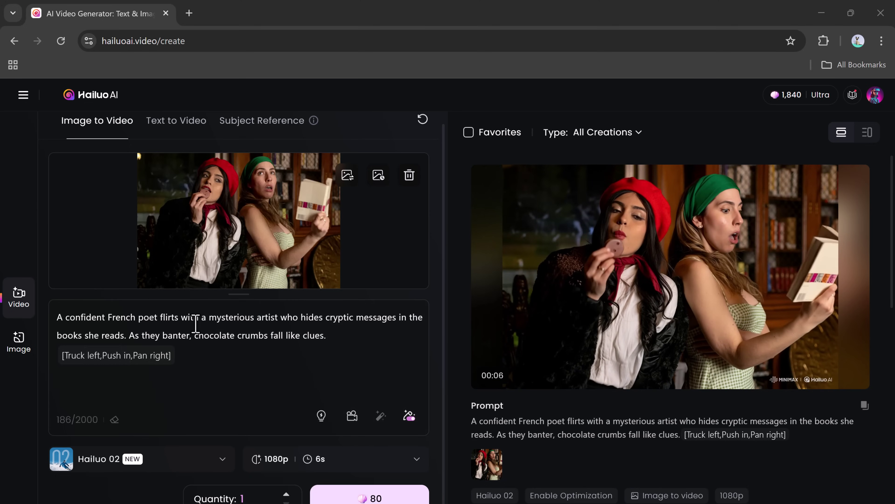
- Return to the Video creation page through the site's navigation menu
{"action": "left_click", "coordinate": [19, 344]}
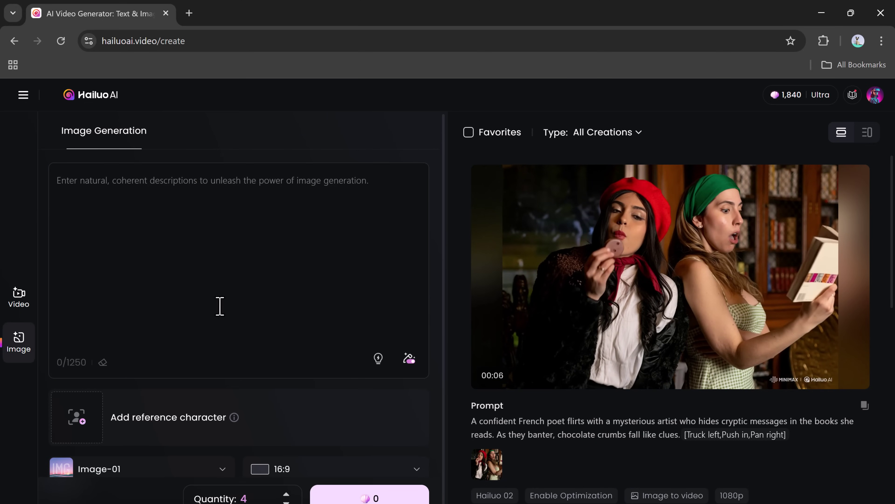
{"action": "scroll", "coordinate": [235, 374], "scroll_direction": "down", "scroll_amount": 1}
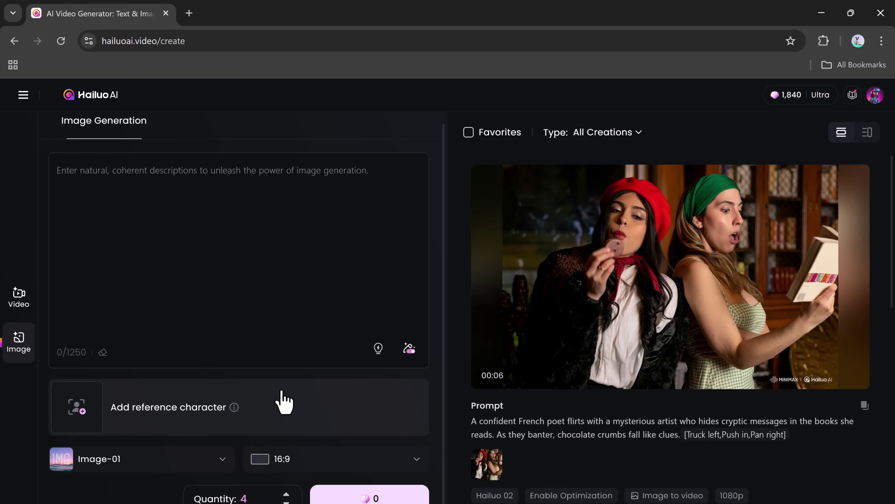
{"action": "left_click", "coordinate": [24, 95]}
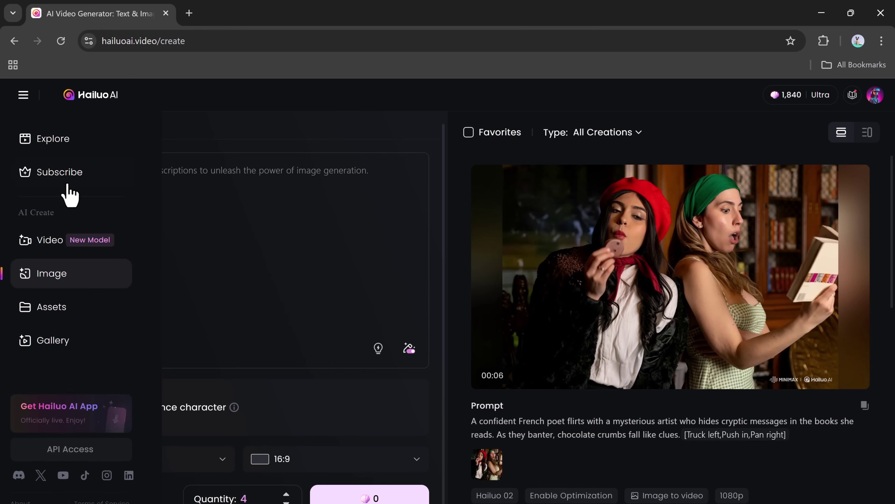
{"action": "left_click", "coordinate": [50, 239]}
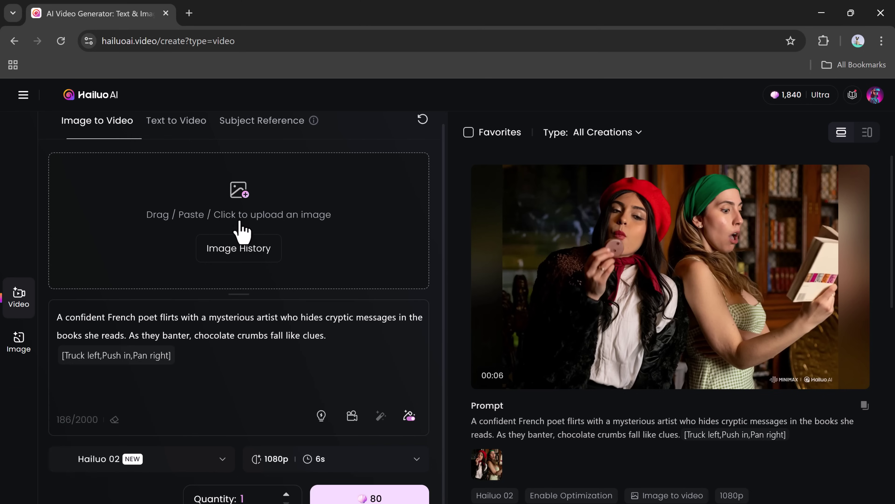
- In Text to Video, enter the secret agent helicopter prompt with the Right circling camera move
{"action": "left_click", "coordinate": [180, 123]}
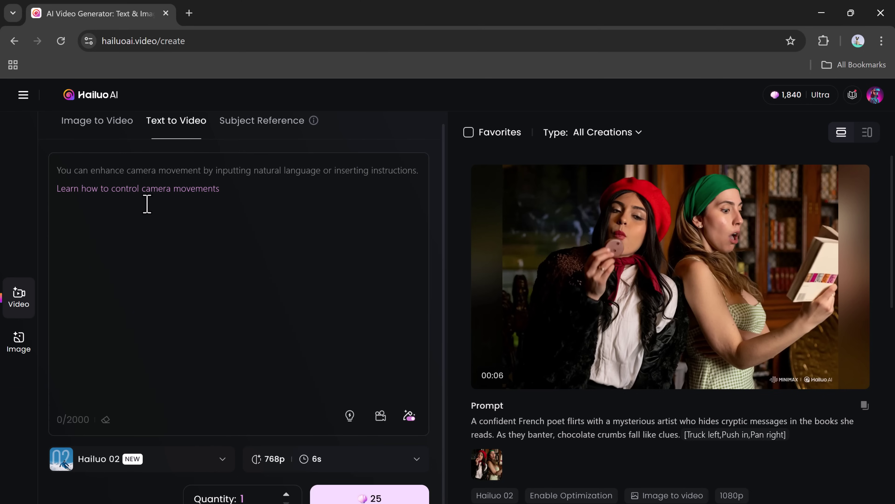
{"action": "left_click", "coordinate": [132, 210]}
{"action": "key", "text": "ctrl+v"}
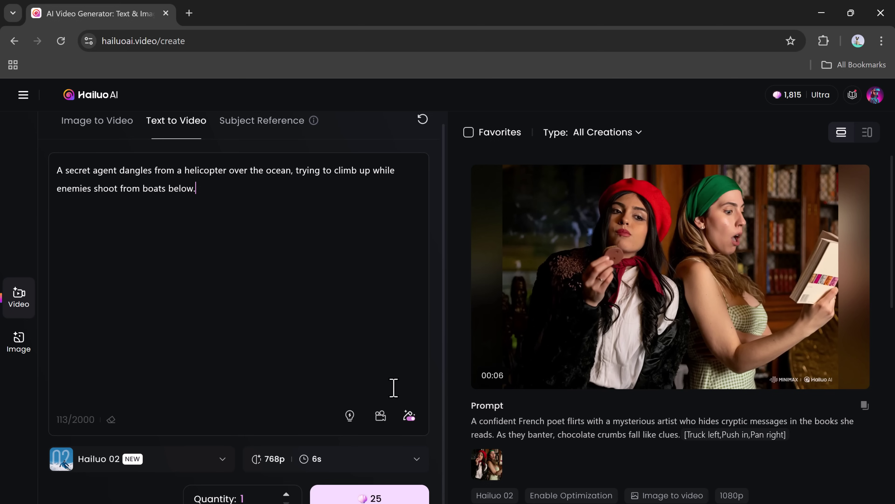
{"action": "left_click", "coordinate": [380, 416]}
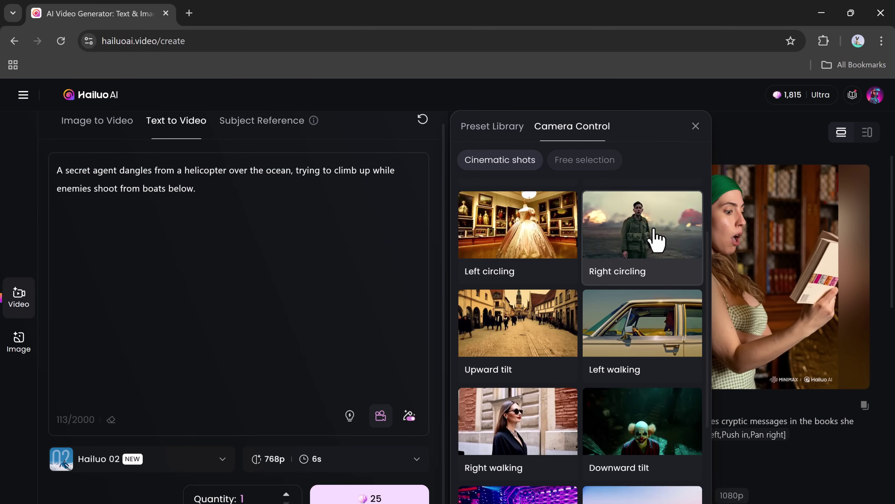
{"action": "left_click", "coordinate": [655, 240]}
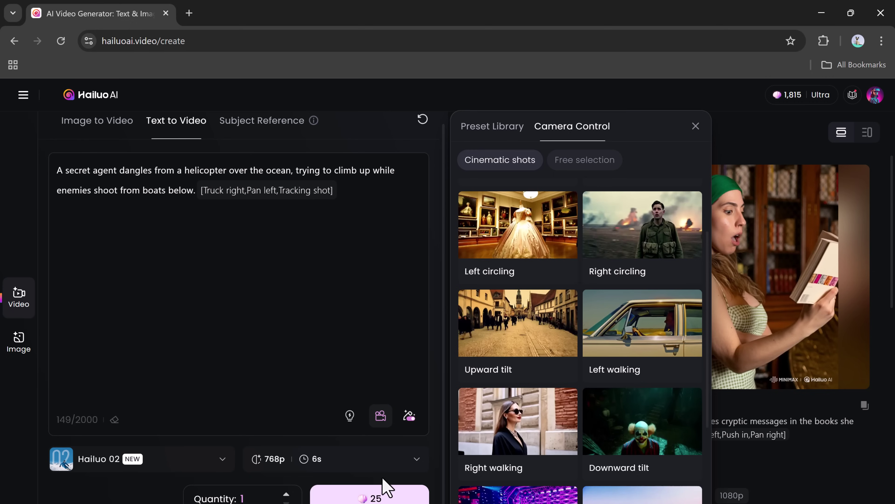
- Set resolution to 1080p and generate the text-to-video clip
{"action": "left_click", "coordinate": [272, 459]}
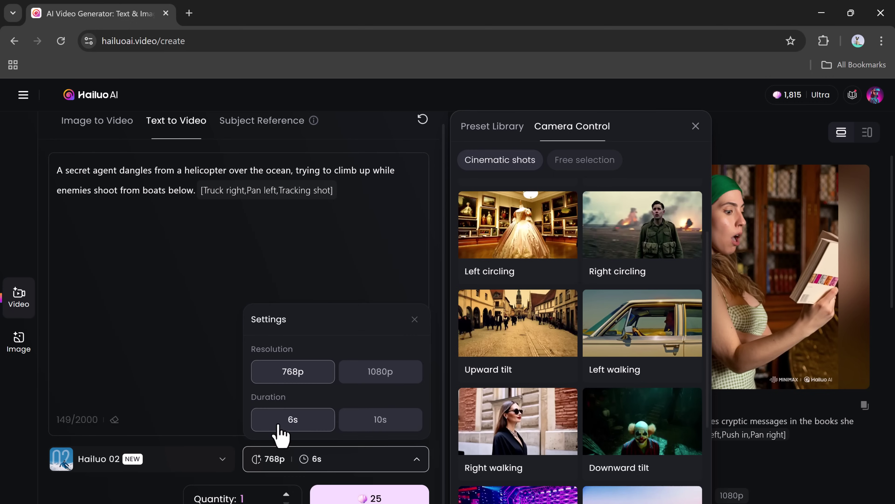
{"action": "left_click", "coordinate": [376, 374]}
{"action": "left_click", "coordinate": [382, 459]}
{"action": "left_click", "coordinate": [369, 496]}
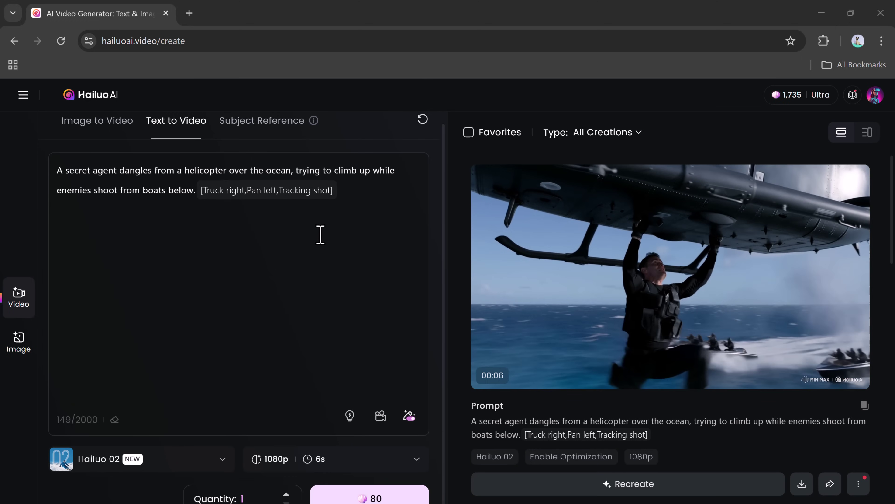
- Switch to Subject Reference, accept the terms, and upload and confirm a reference character face
{"action": "left_click", "coordinate": [260, 123]}
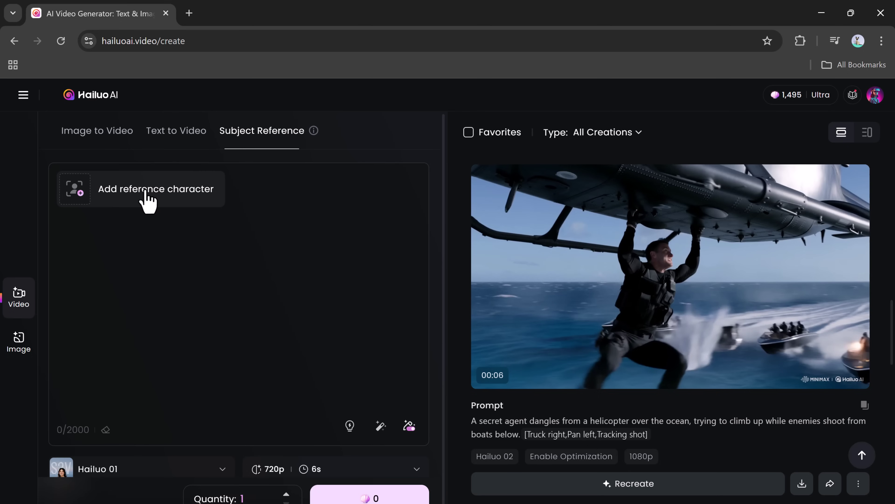
{"action": "left_click", "coordinate": [145, 197]}
{"action": "double_click", "coordinate": [376, 167]}
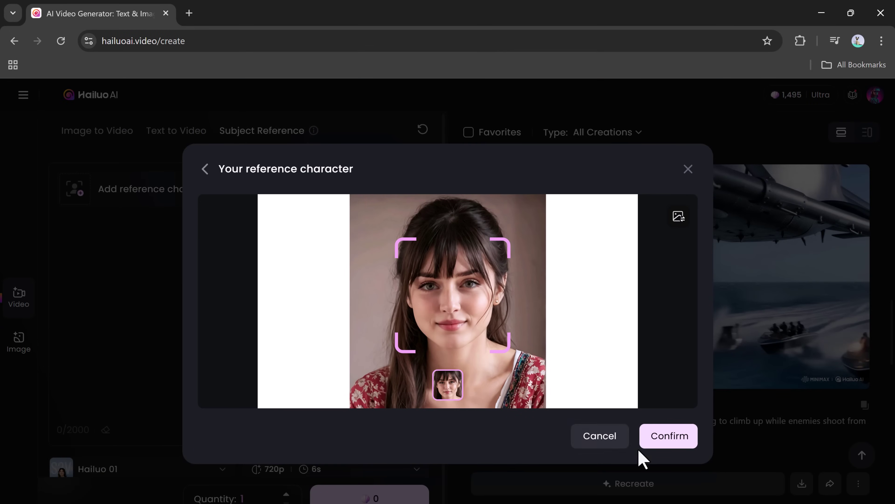
{"action": "left_click", "coordinate": [659, 444]}
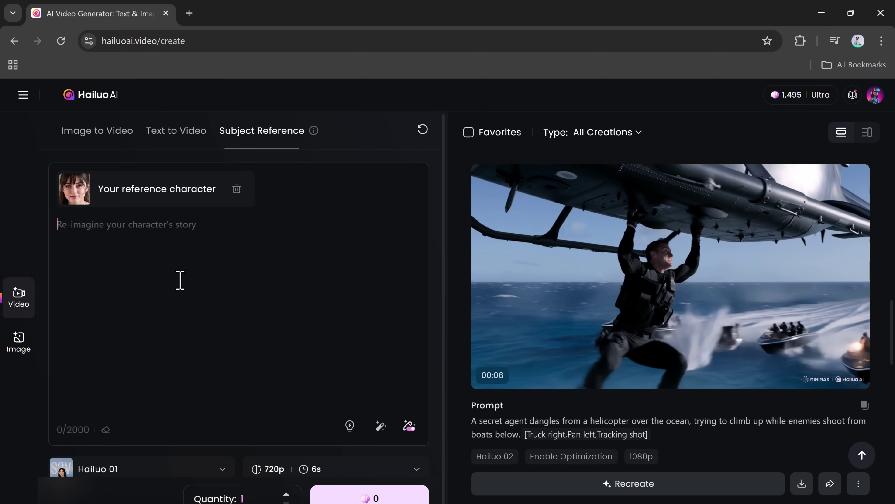
- Generate the samurai video from the pasted prompt, then generate the makeup-hack video
{"action": "left_click", "coordinate": [283, 272]}
{"action": "type", "text": "A lone female samurai stands on a windy cliffside at sunset, sword drawn, facing off against a group of masked warriors in slow motion"}
{"action": "left_click", "coordinate": [349, 497]}
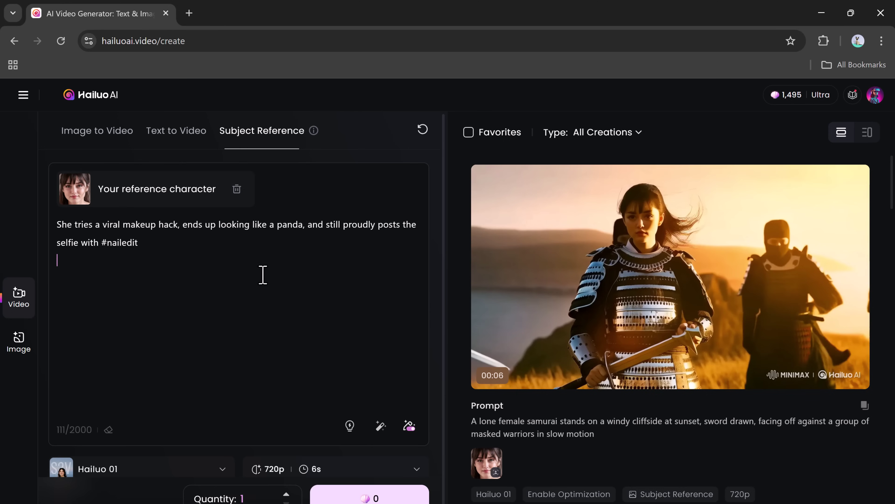
{"action": "left_click", "coordinate": [370, 498]}
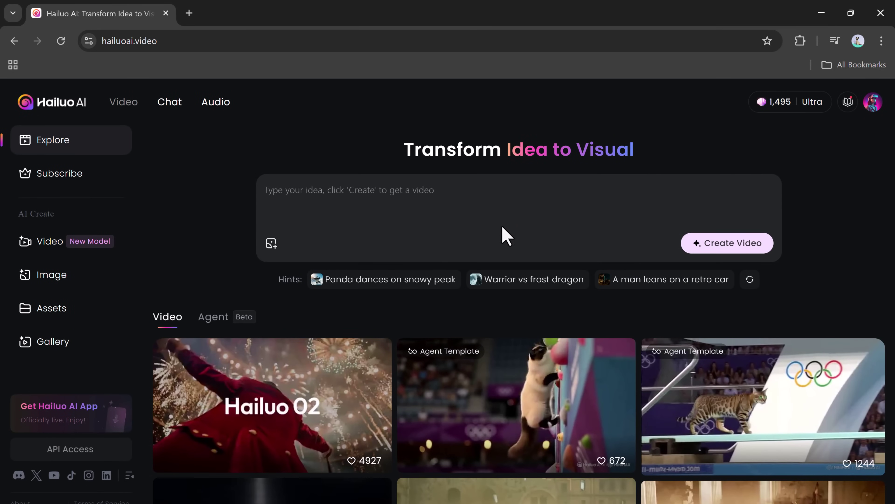
- Browse down the Explore gallery and open the Diving template showing a cat on an Olympic diving board
{"action": "scroll", "coordinate": [504, 236], "scroll_direction": "down", "scroll_amount": 6}
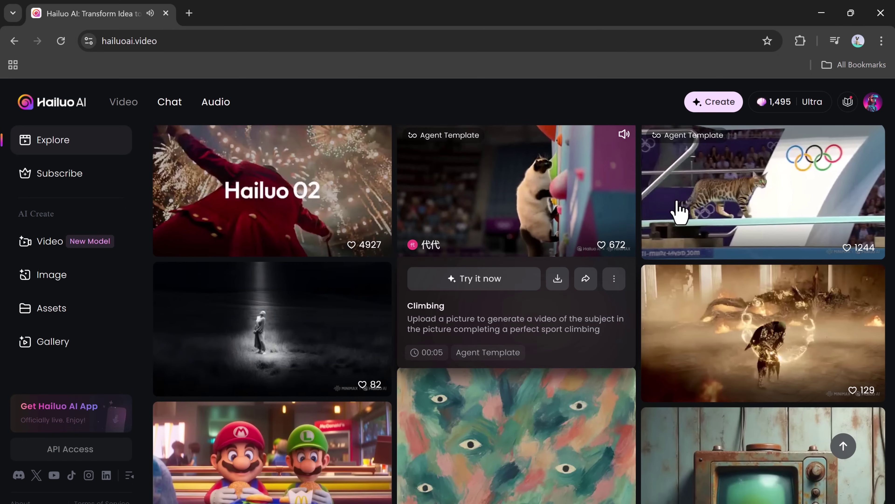
{"action": "mouse_move", "coordinate": [775, 219]}
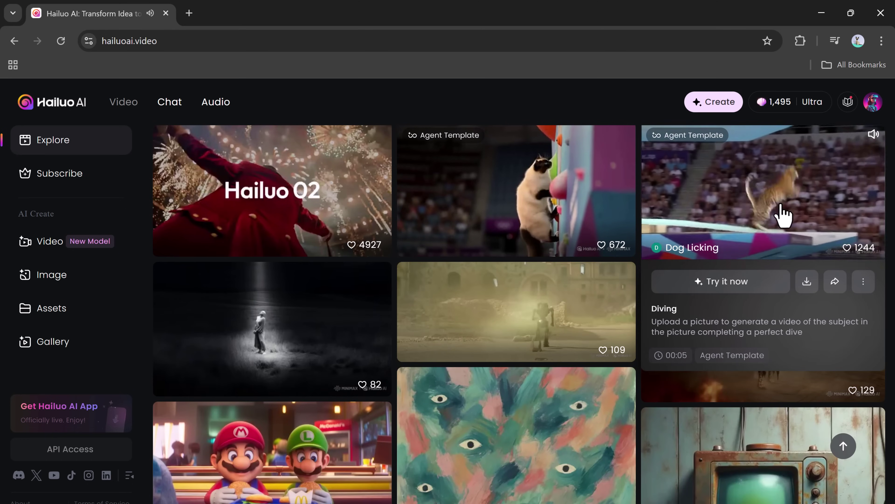
{"action": "scroll", "coordinate": [783, 215], "scroll_direction": "down", "scroll_amount": 10}
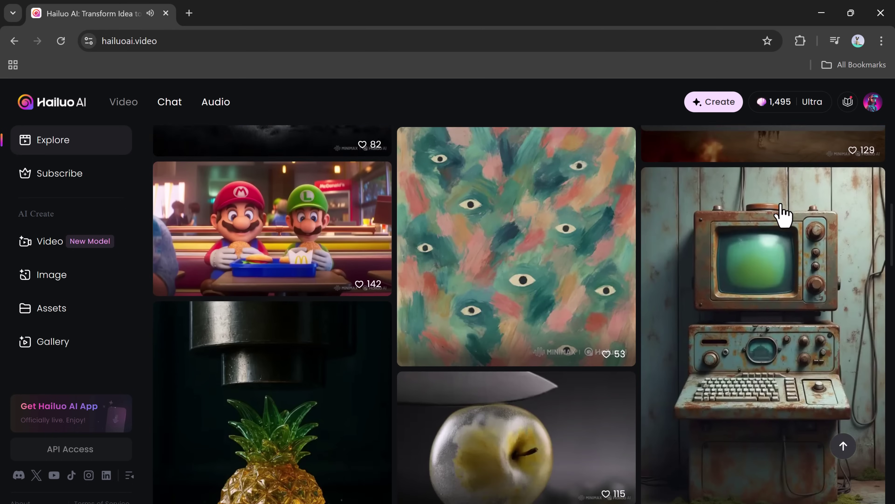
{"action": "scroll", "coordinate": [782, 215], "scroll_direction": "down", "scroll_amount": 4}
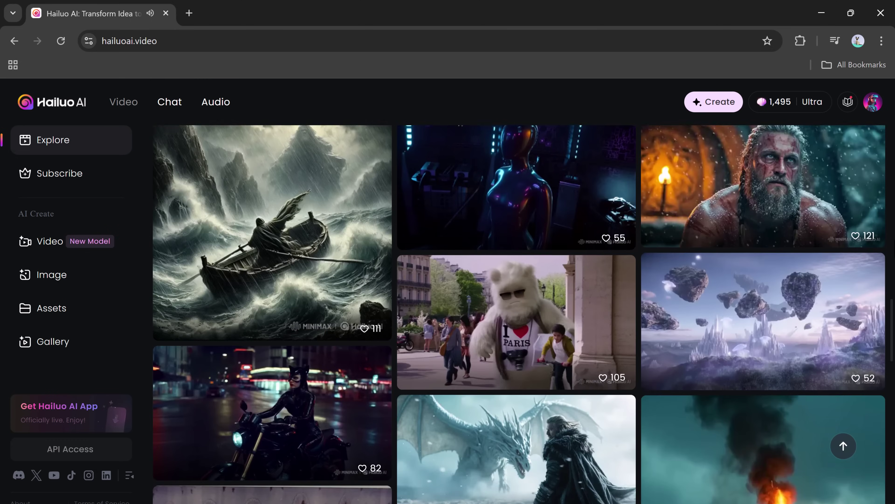
{"action": "scroll", "coordinate": [519, 314], "scroll_direction": "down", "scroll_amount": 5}
{"action": "scroll", "coordinate": [519, 314], "scroll_direction": "down", "scroll_amount": 5}
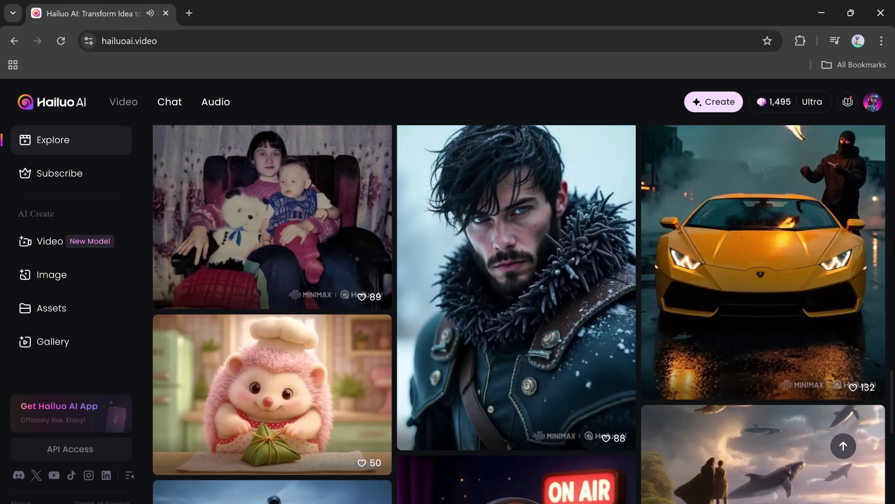
{"action": "scroll", "coordinate": [519, 314], "scroll_direction": "down", "scroll_amount": 10}
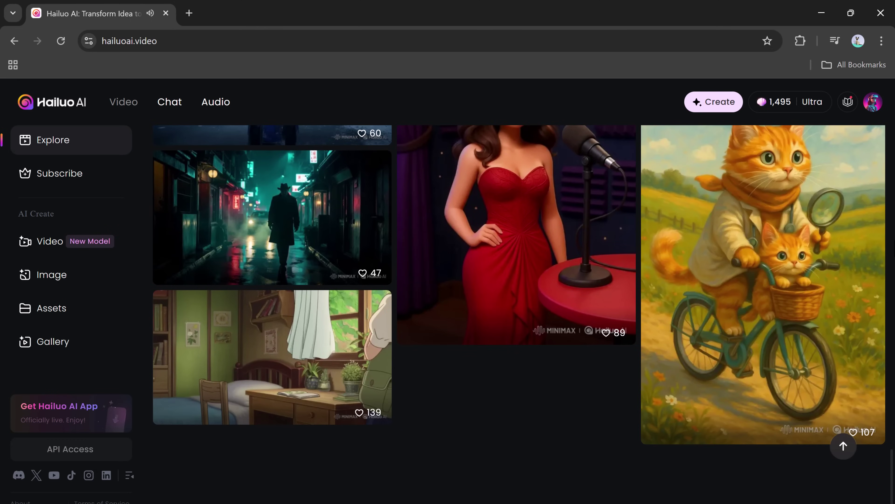
{"action": "scroll", "coordinate": [519, 314], "scroll_direction": "up", "scroll_amount": 20}
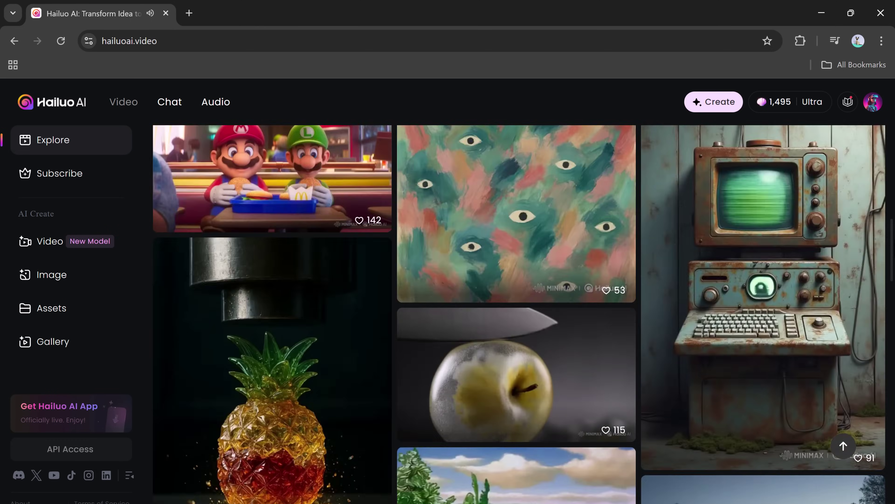
{"action": "scroll", "coordinate": [817, 256], "scroll_direction": "down", "scroll_amount": 4}
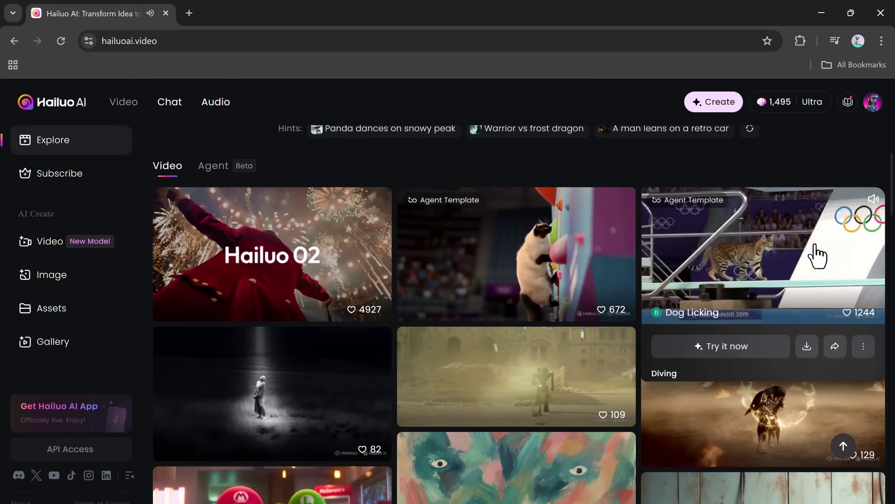
{"action": "left_click", "coordinate": [805, 255]}
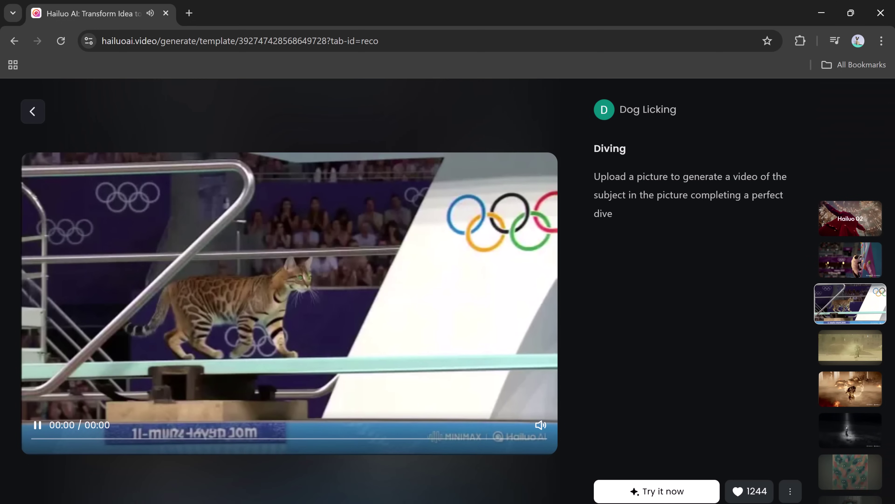